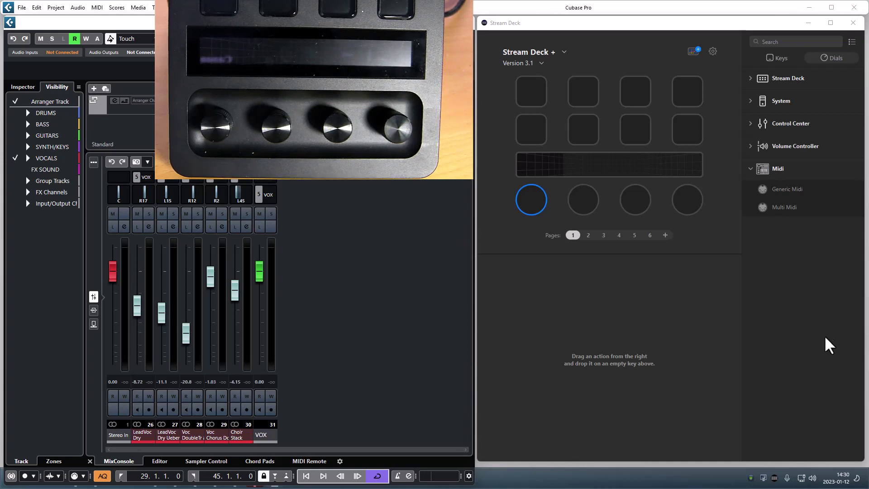
# Step: Place a Generic Midi action on the first dial and title it 'Chan.1'
pyautogui.moveTo(781, 188); pyautogui.dragTo(535, 199)
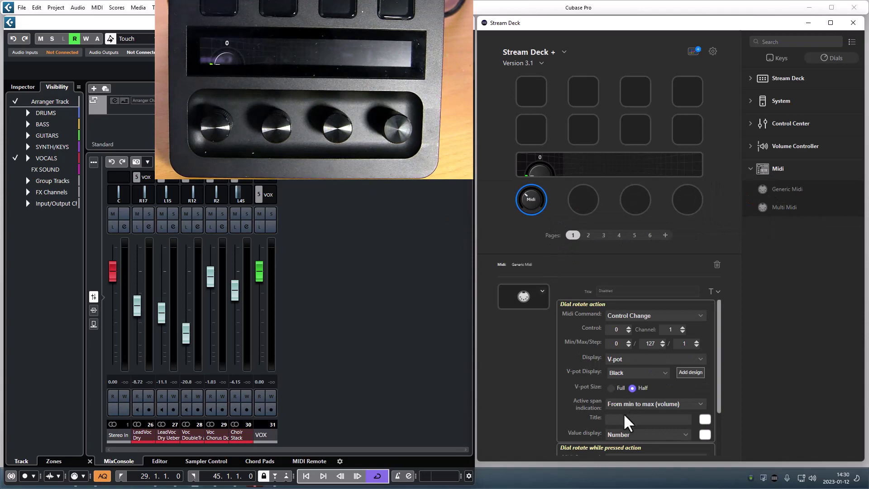
pyautogui.scroll(-1, 623, 413)
pyautogui.click(614, 364)
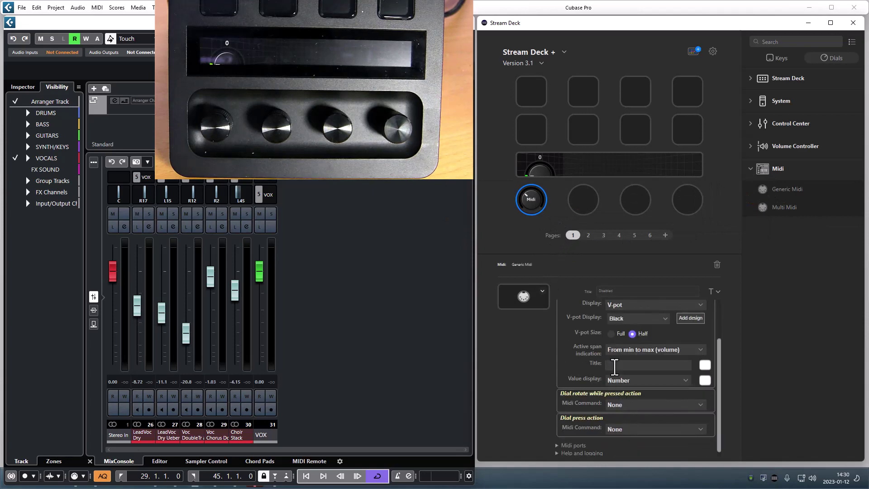
pyautogui.write('Chan.1')
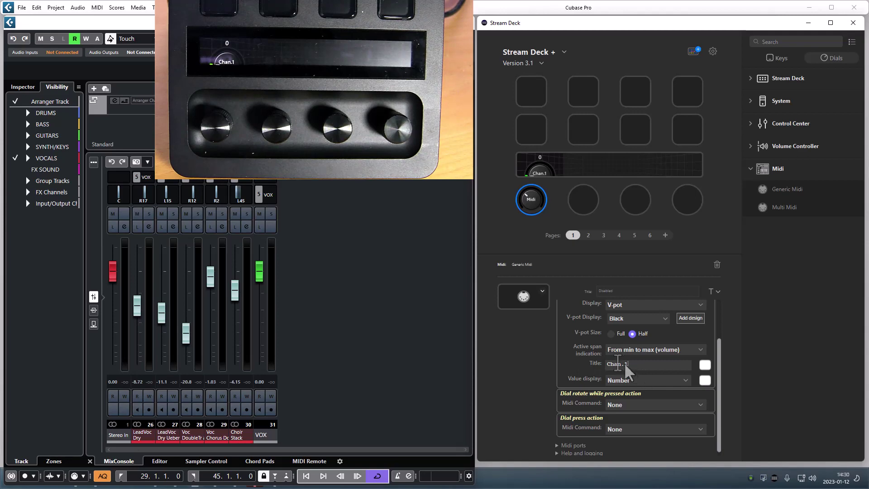
# Step: Set the Chan.1 title colour to green
pyautogui.click(706, 364)
pyautogui.click(686, 369)
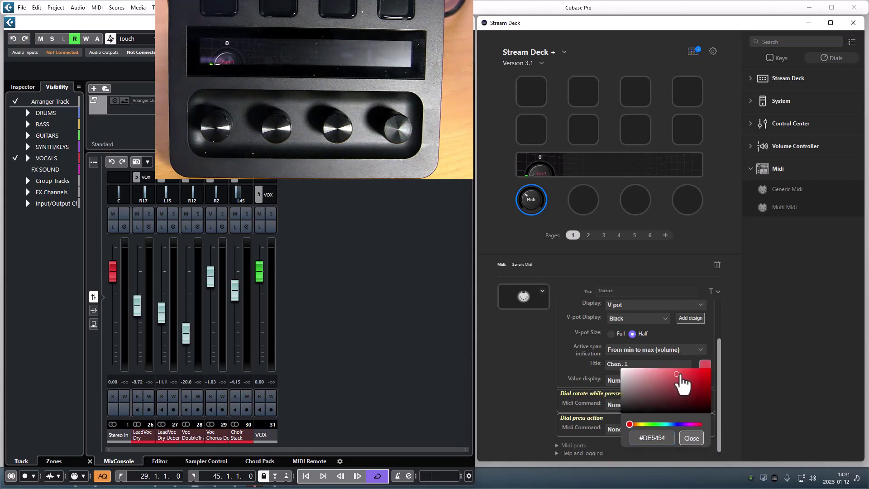
pyautogui.moveTo(629, 425); pyautogui.dragTo(656, 426)
pyautogui.click(594, 374)
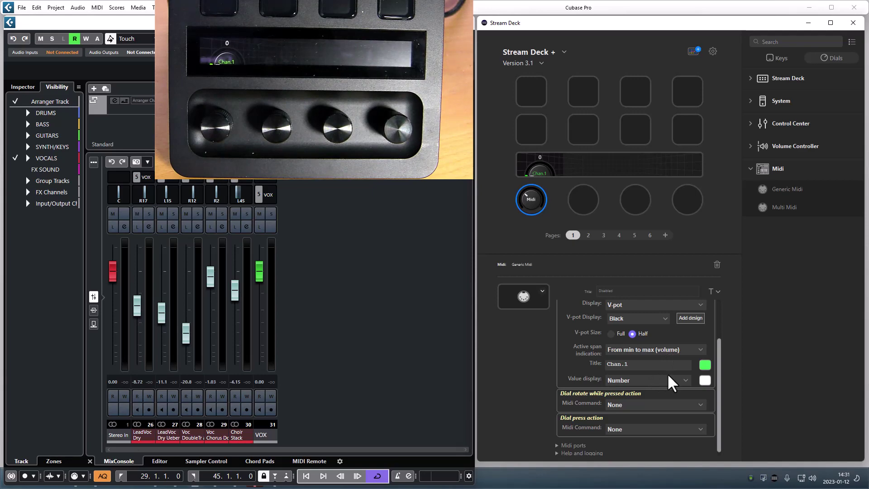
# Step: Switch to dial page 2, which holds four Midi actions including LOW PASS 2
pyautogui.click(589, 235)
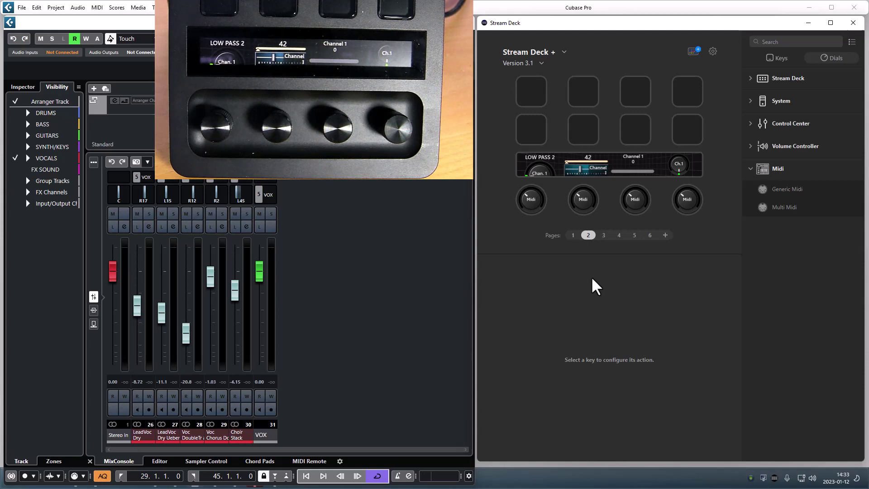
# Step: Inspect the Generic Midi settings of the second, first, then fourth dials on page 2
pyautogui.click(583, 199)
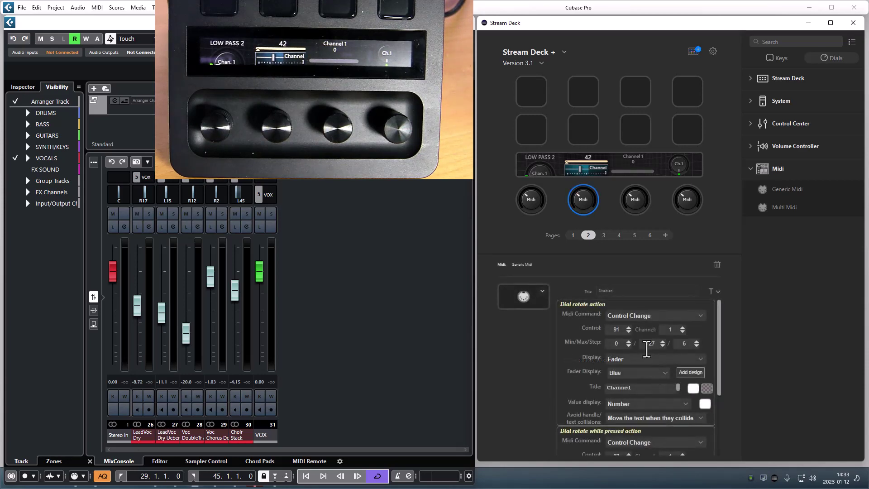
pyautogui.click(528, 190)
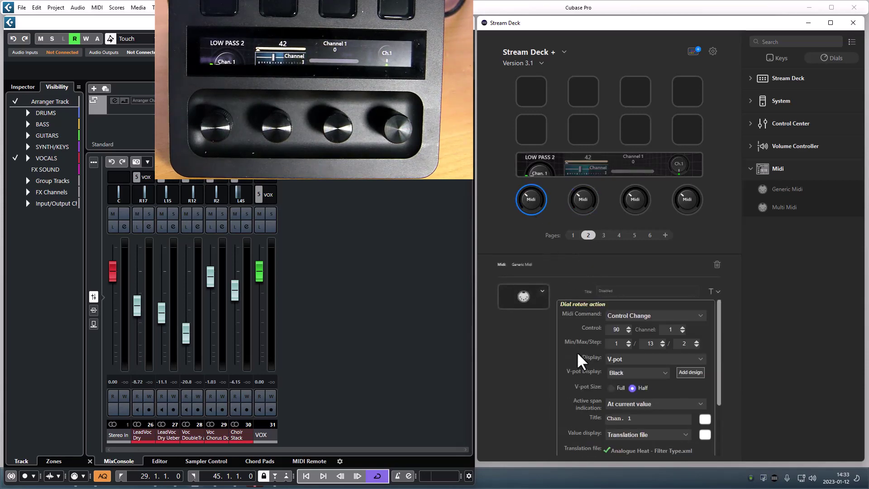
pyautogui.scroll(-2, 583, 414)
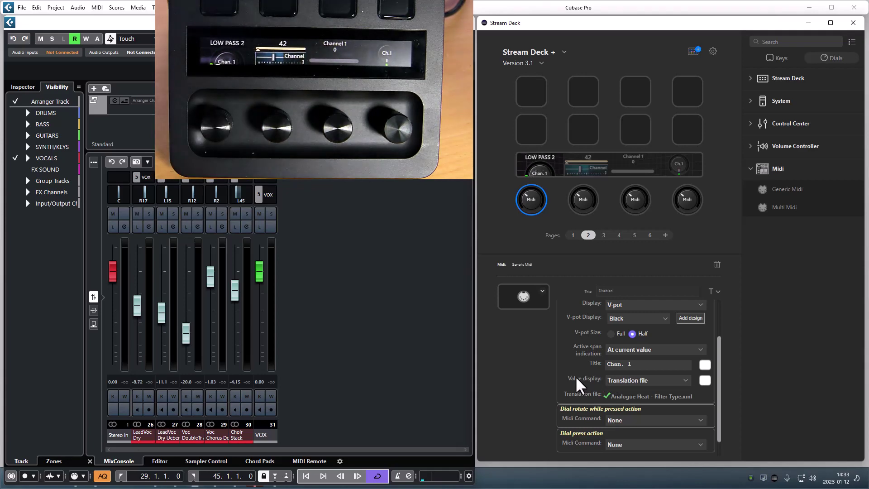
pyautogui.scroll(2, 581, 333)
pyautogui.click(685, 201)
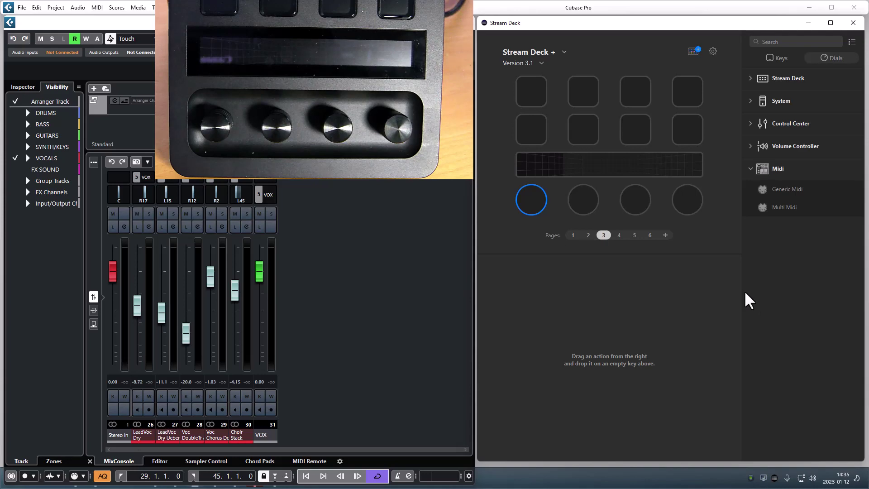
# Step: Add Multi Midi to dial 1 and check Item 1: Control Change, channel 2, range 0–127
pyautogui.moveTo(767, 204); pyautogui.dragTo(530, 202)
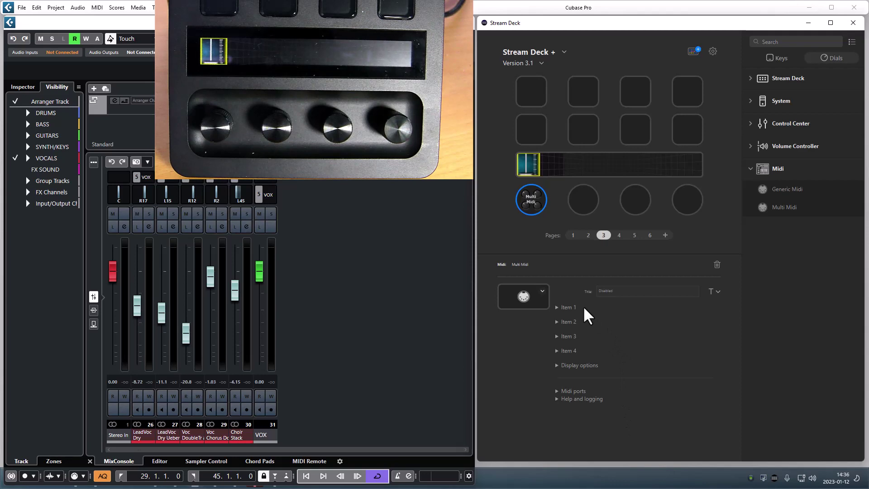
pyautogui.click(557, 307)
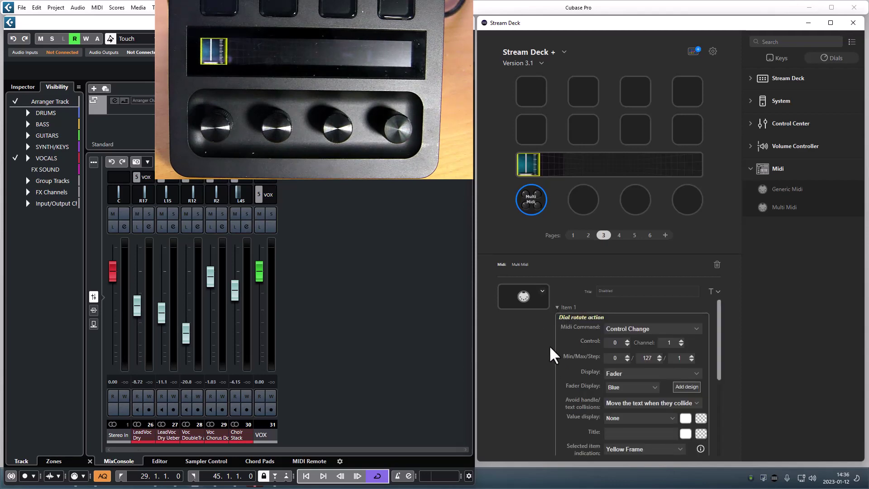
pyautogui.scroll(-1, 550, 354)
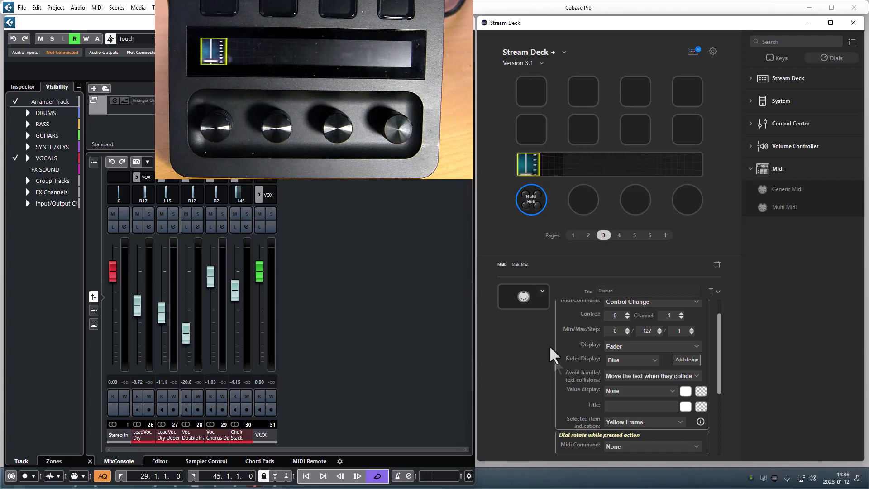
pyautogui.press('Up')
pyautogui.scroll(1, 552, 356)
# Step: Make Multi Midi Item 2 send Control Change on control 1, channel 2
pyautogui.click(556, 306)
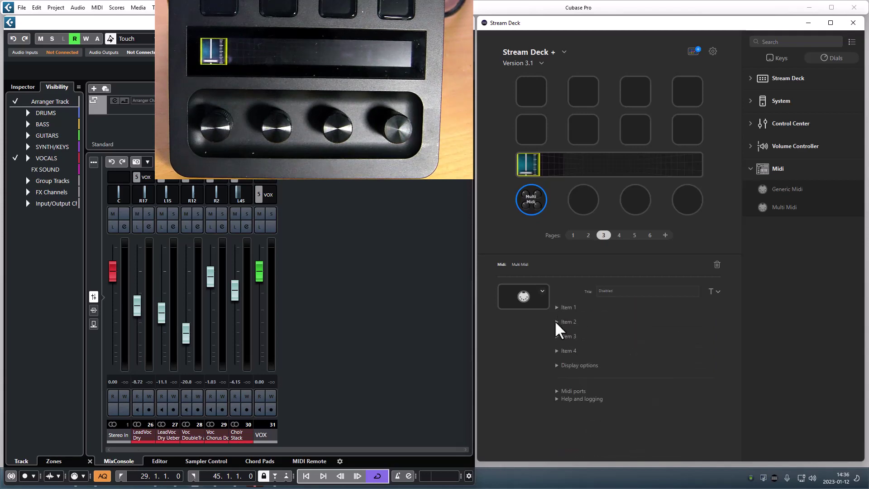
pyautogui.click(557, 321)
pyautogui.click(616, 342)
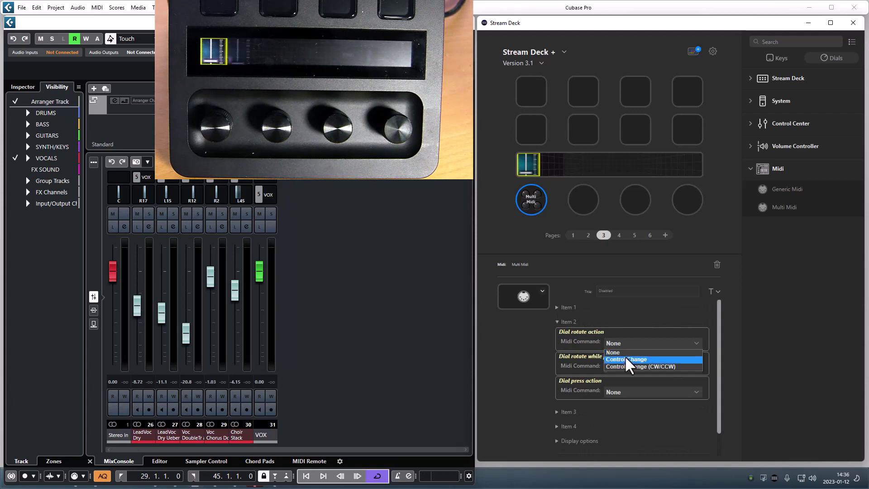
pyautogui.click(625, 357)
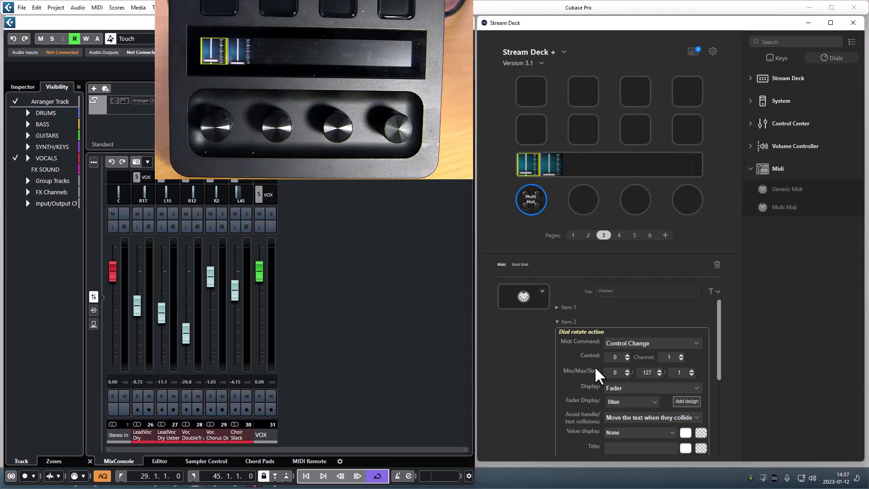
pyautogui.write('2')
pyautogui.hotkey('shift', 'Tab')
pyautogui.write('1')
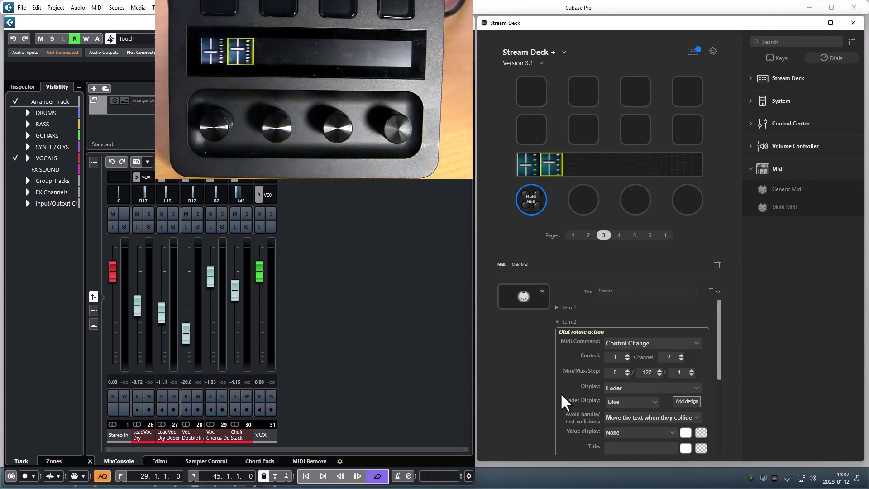
# Step: Set Items 3 and 4 to send Control Change when the dial rotates
pyautogui.click(556, 321)
pyautogui.click(558, 336)
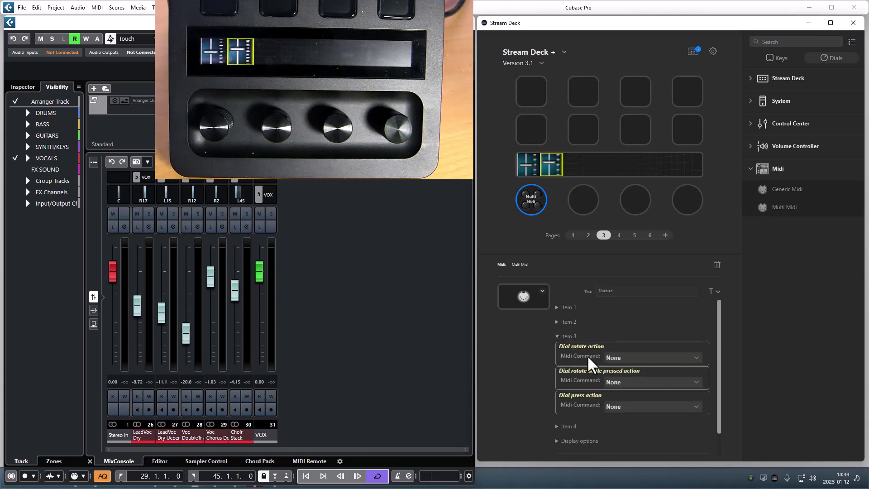
pyautogui.click(613, 358)
pyautogui.click(614, 372)
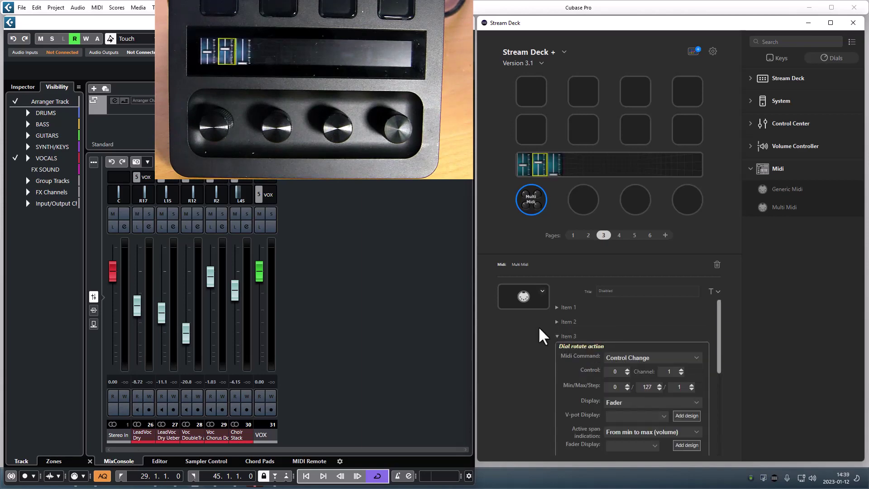
pyautogui.click(557, 336)
pyautogui.click(559, 351)
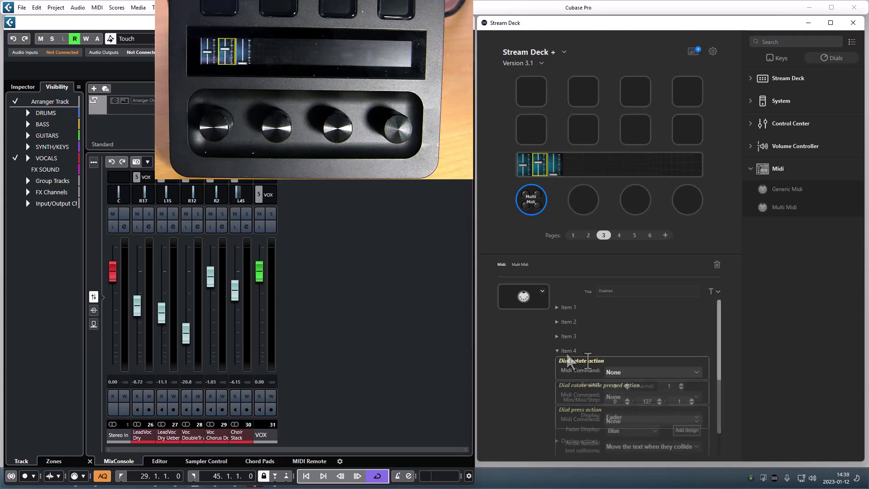
pyautogui.click(611, 372)
pyautogui.click(618, 388)
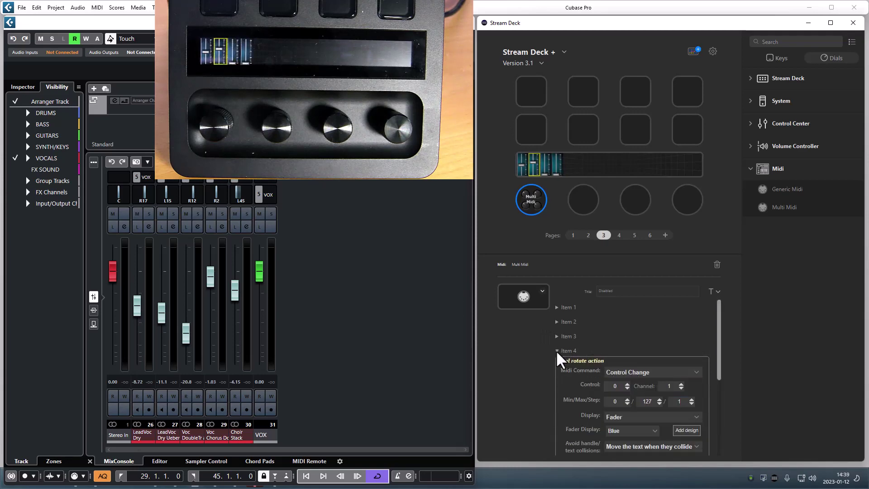
pyautogui.click(556, 351)
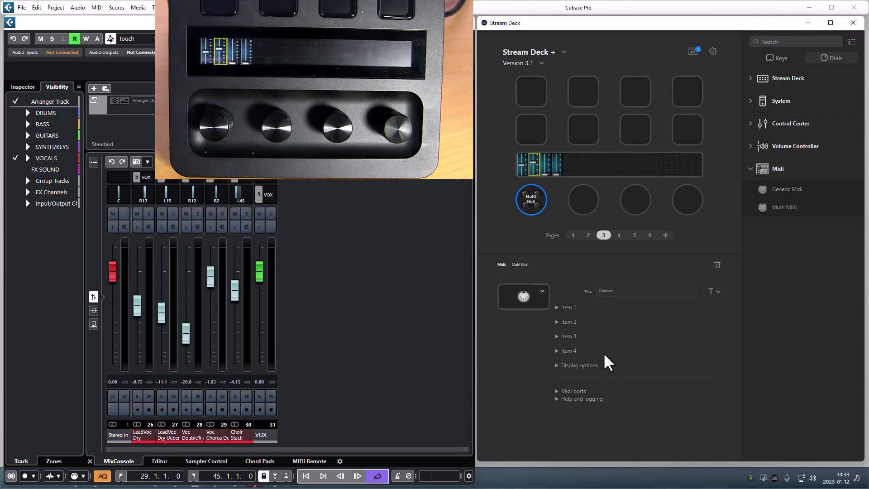
# Step: In Display options, try dimming non-selected items, then restore them to Fully visible
pyautogui.click(556, 365)
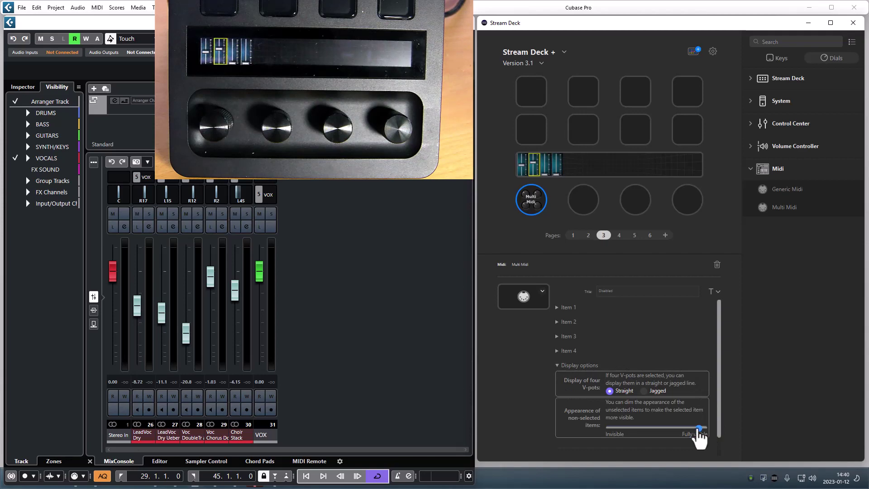
pyautogui.moveTo(699, 429); pyautogui.dragTo(642, 429)
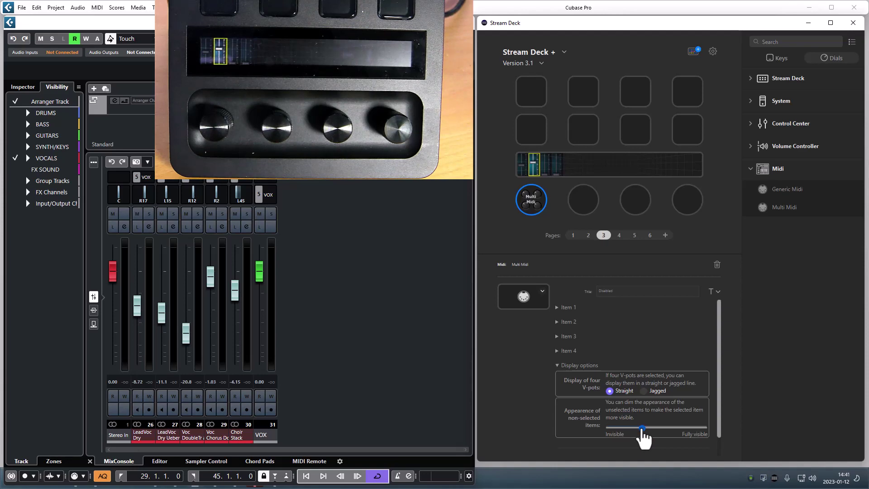
pyautogui.moveTo(642, 429); pyautogui.dragTo(699, 428)
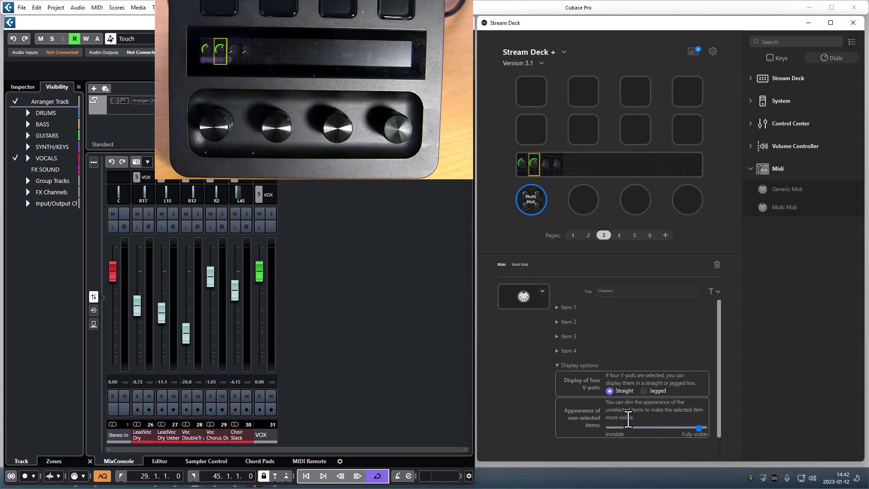
# Step: Arrange the four V-pots in a Jagged staggered line
pyautogui.click(643, 391)
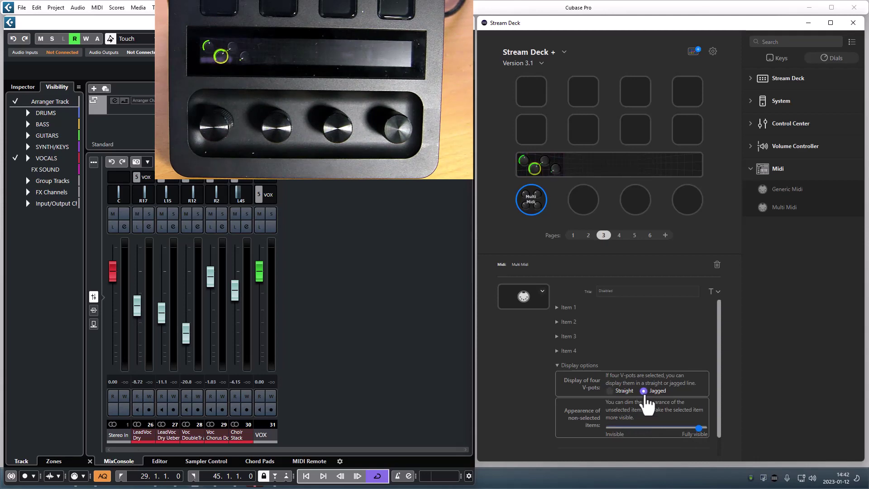
# Step: Switch to dial page 4, which drives the Cubase channels
pyautogui.click(618, 235)
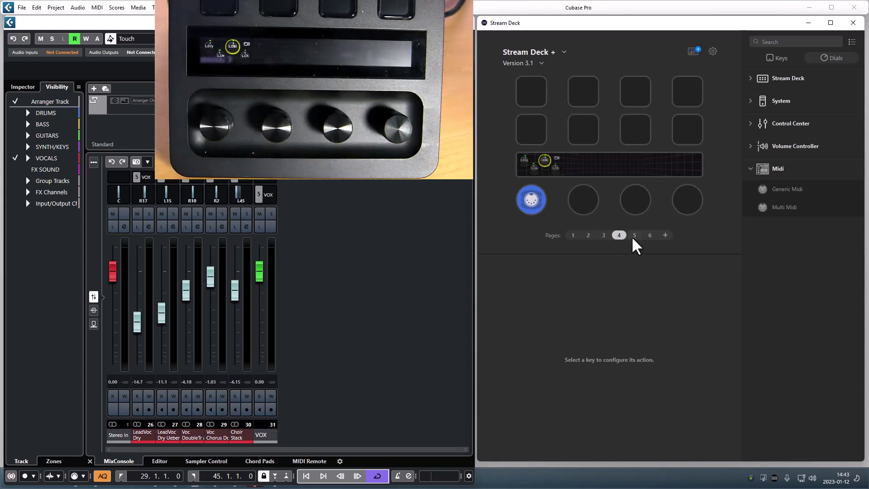
# Step: Switch to dial page 5, with Multi Midi actions on all four dials
pyautogui.click(633, 235)
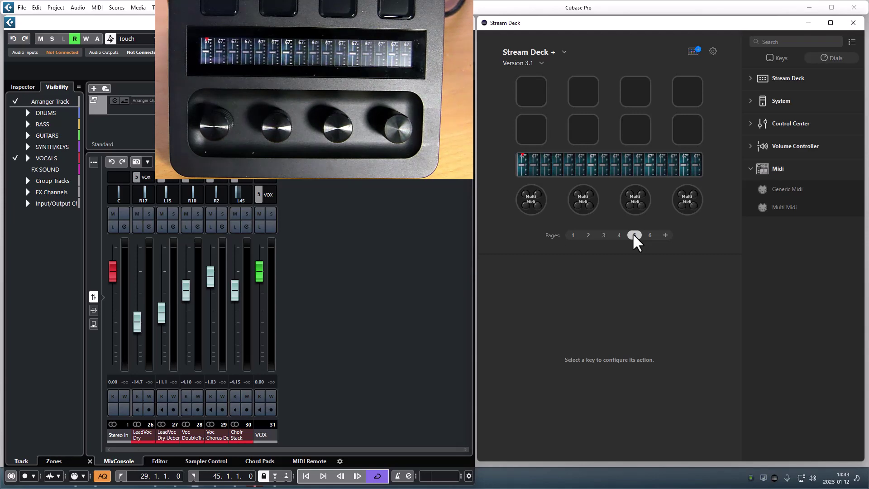
# Step: Switch to dial page 6, showing the first dial's four Multi Midi faders
pyautogui.click(648, 234)
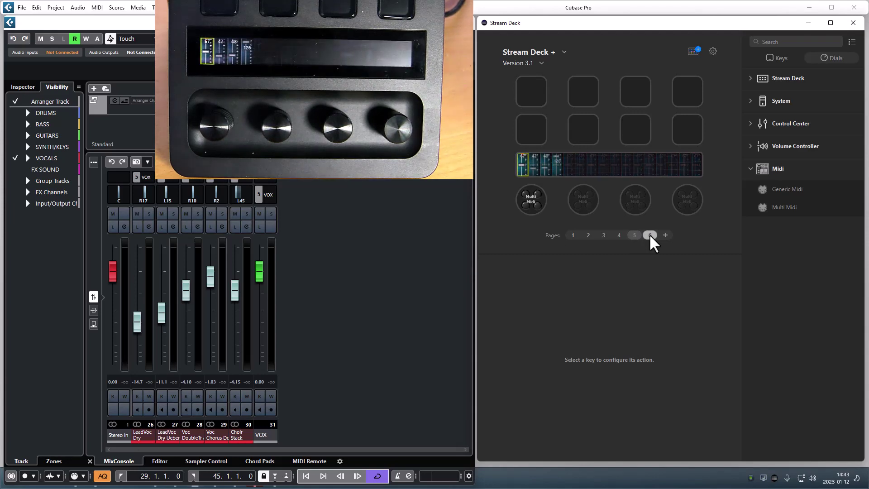